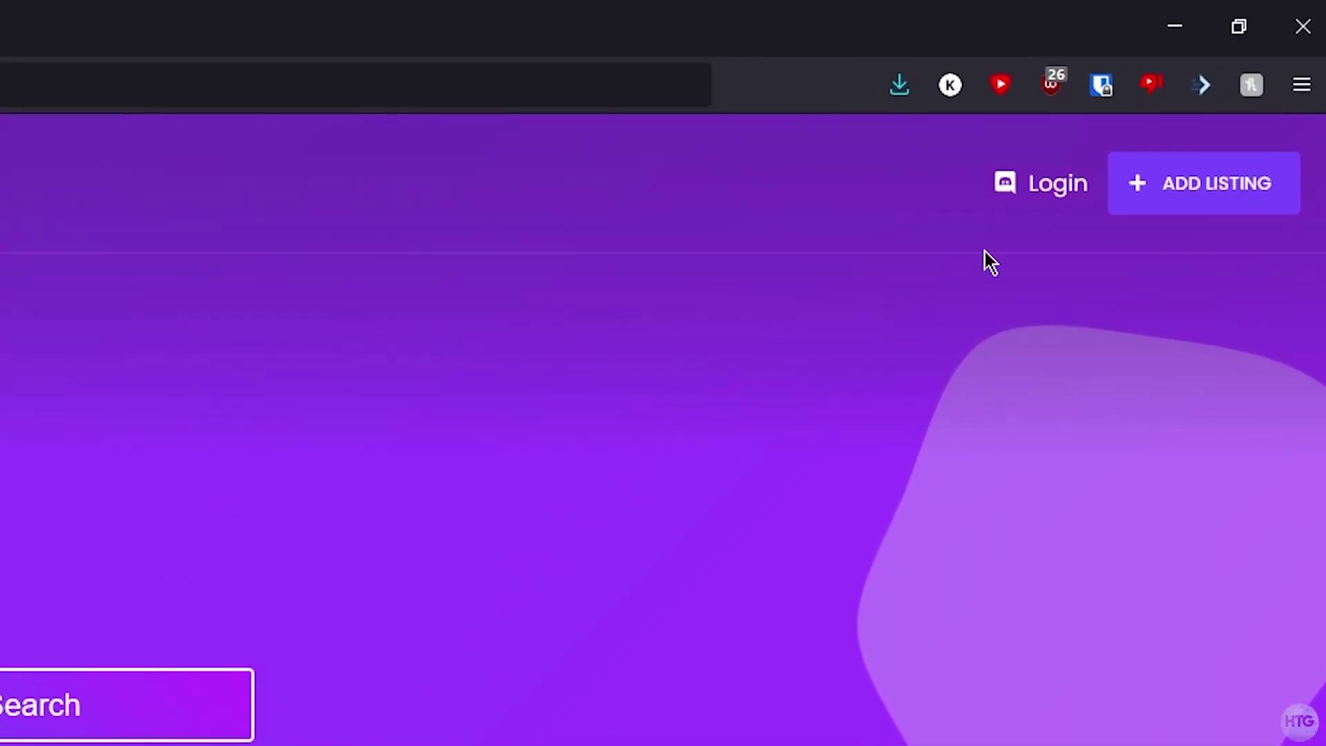
# Step: Log in to Discord.io with a Discord account, authorizing access and dismissing the welcome message
pyautogui.click(1041, 200)
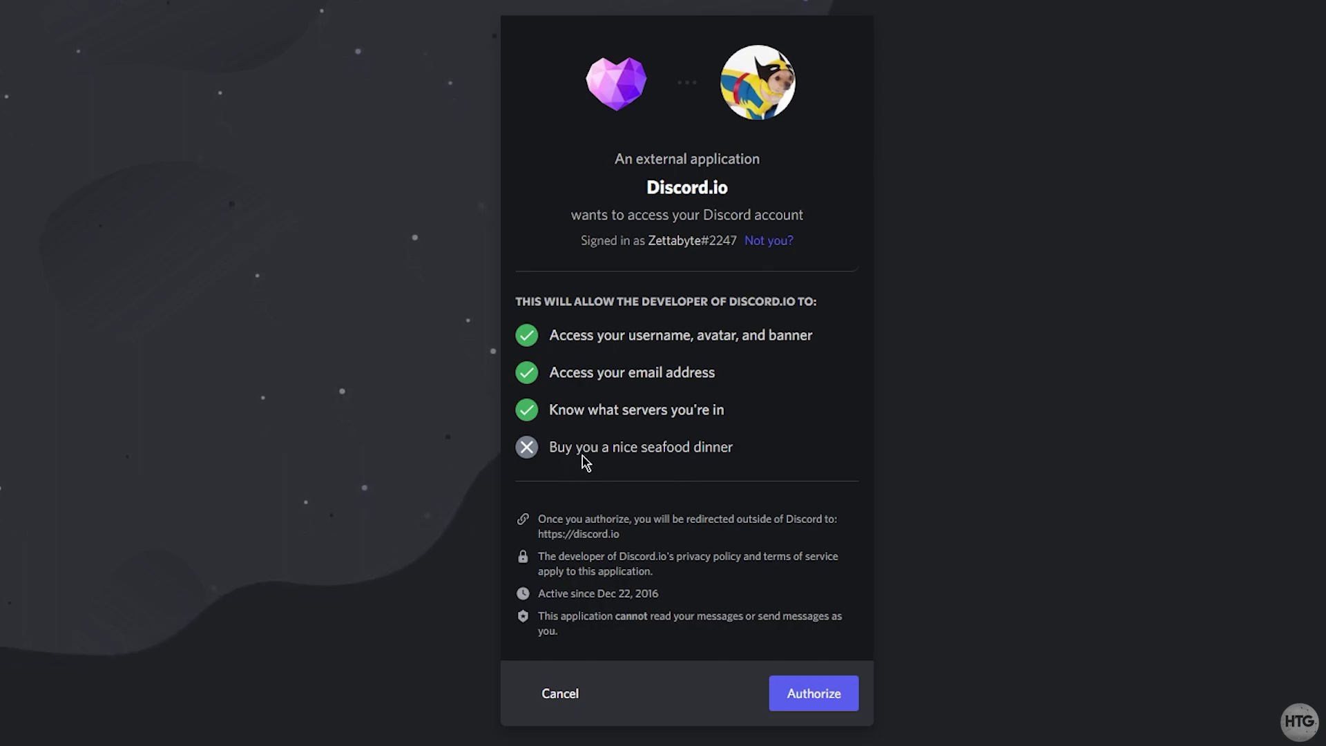
pyautogui.click(839, 694)
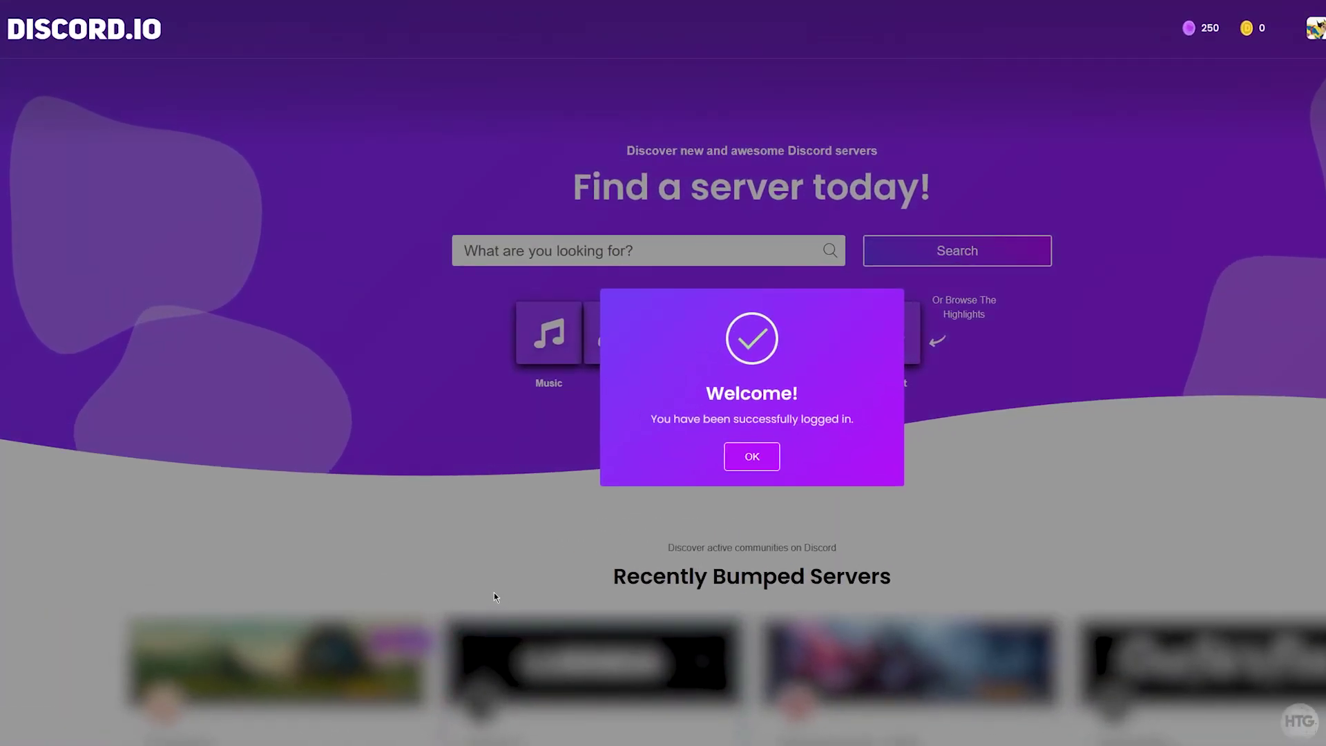
pyautogui.click(755, 459)
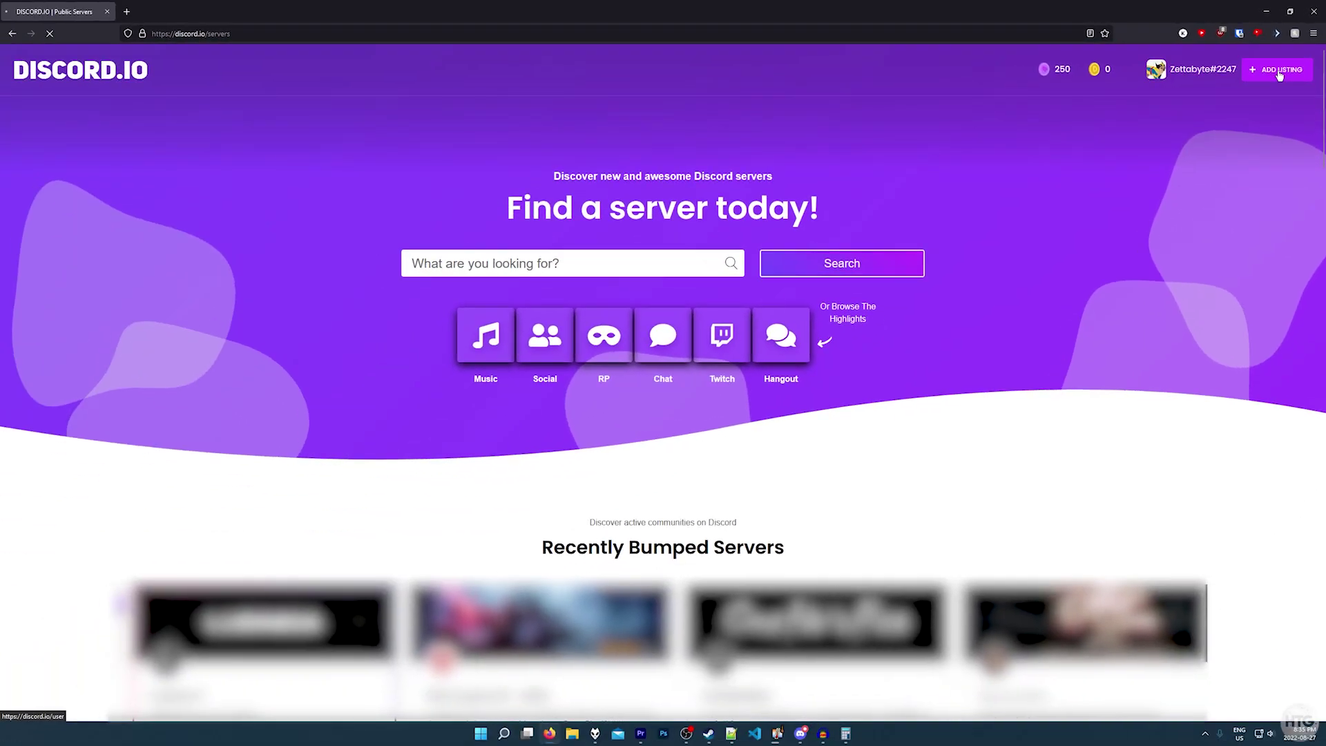
# Step: Open the Discord.io invite dashboard, then bring up the Discord app on Discord Server Tutorial
pyautogui.click(1226, 160)
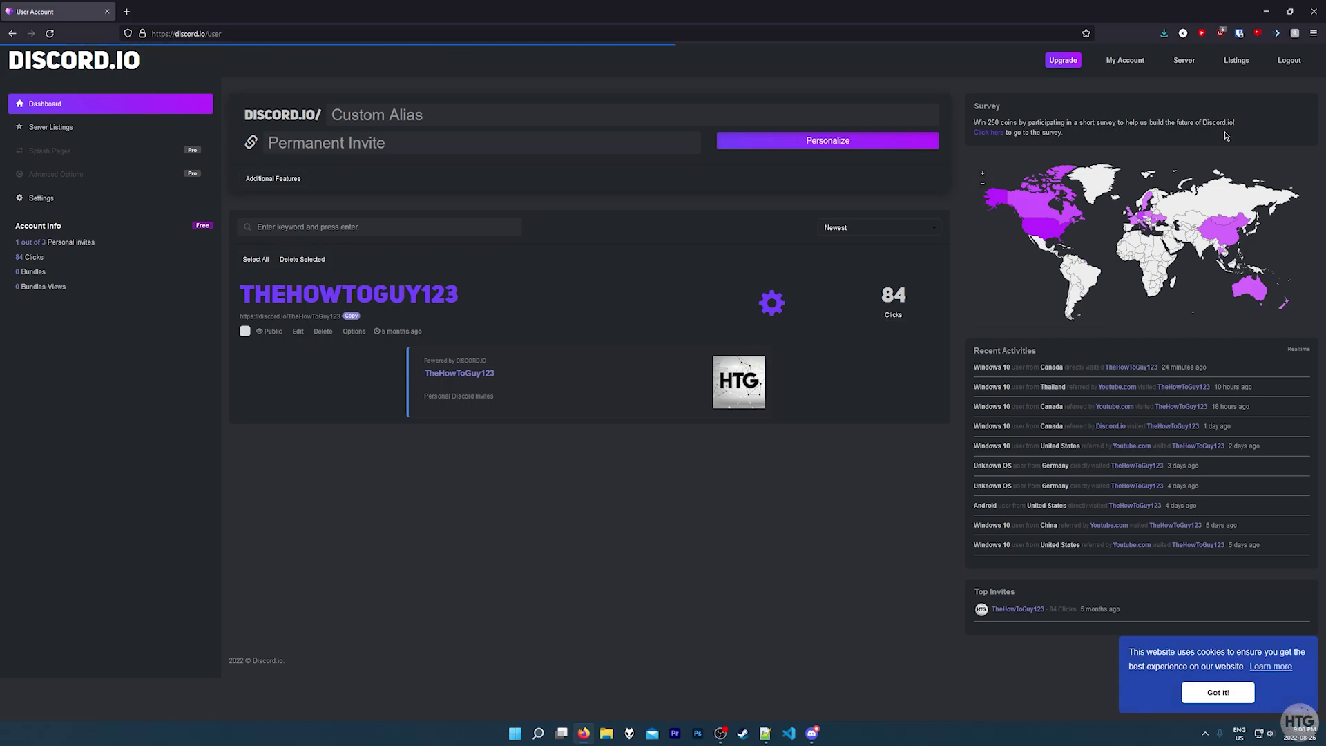
pyautogui.click(812, 733)
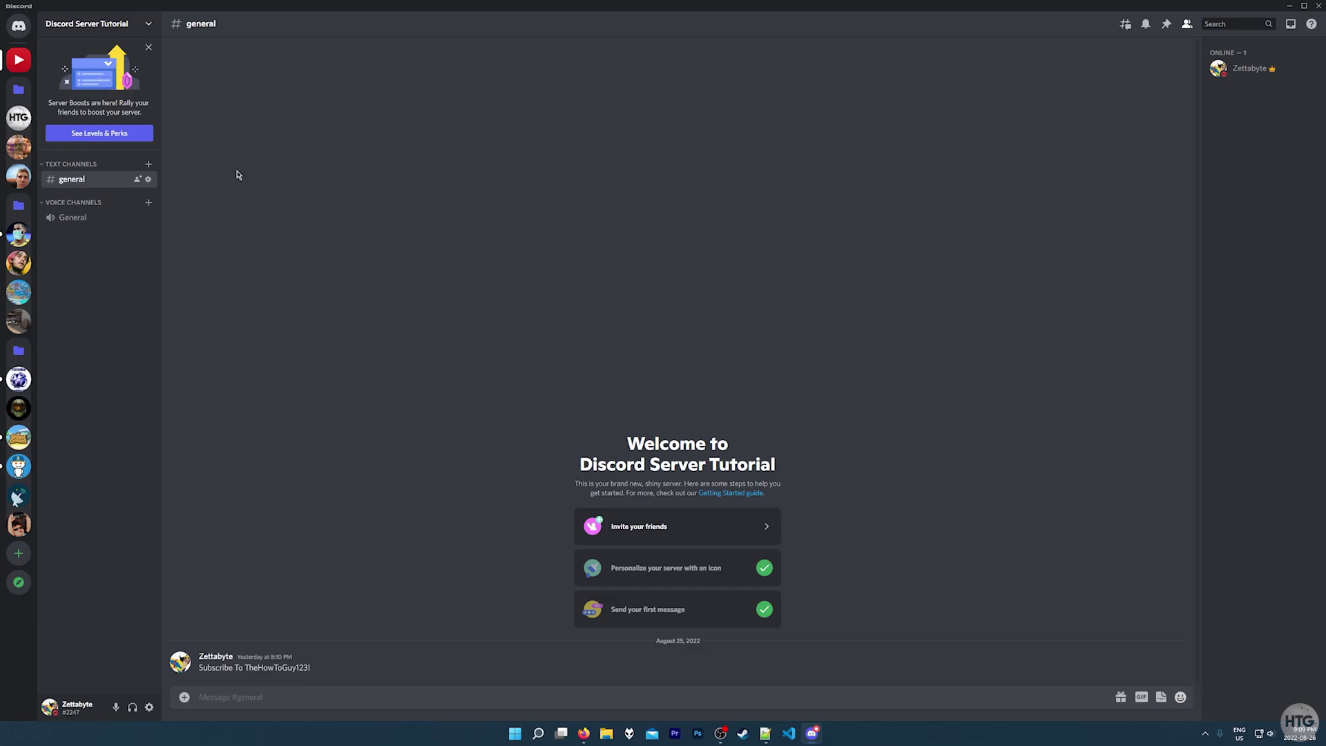
# Step: Generate a Discord Server Tutorial invite set to never expire with no use limit, and copy it
pyautogui.rightClick(22, 64)
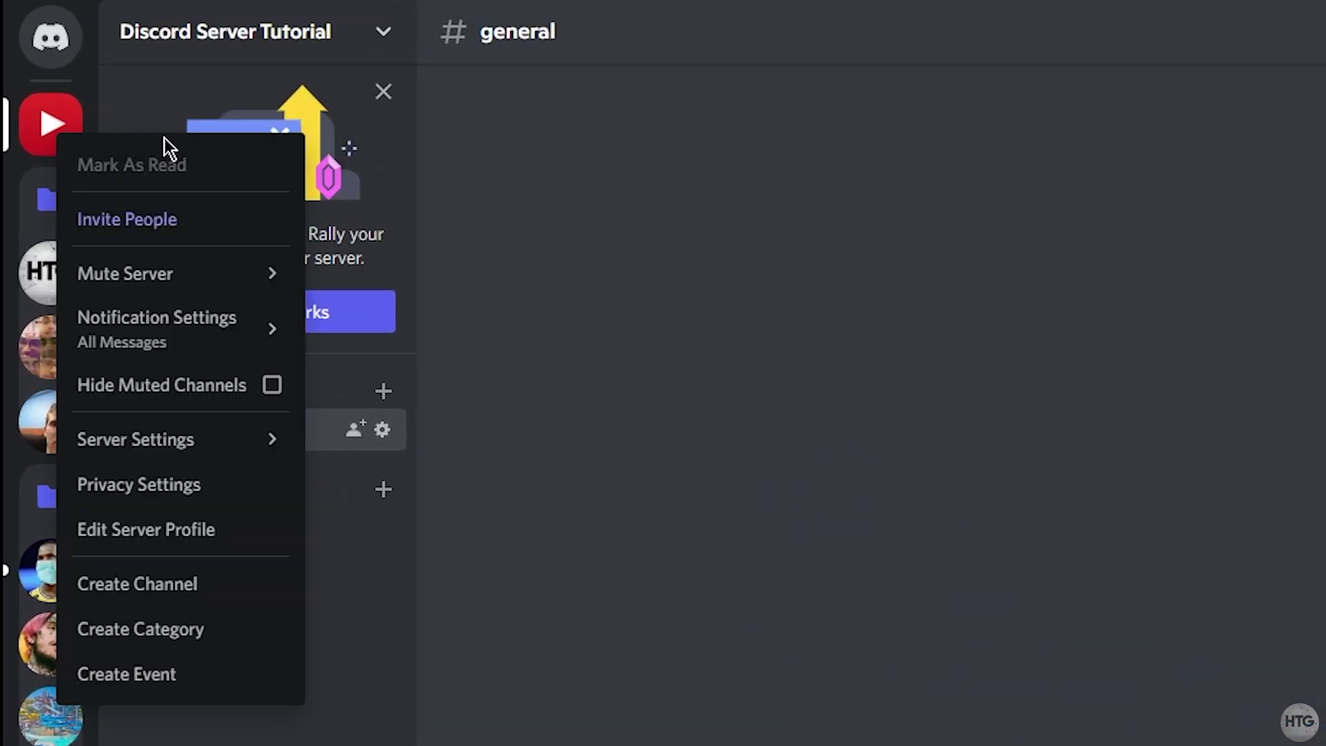
pyautogui.click(186, 227)
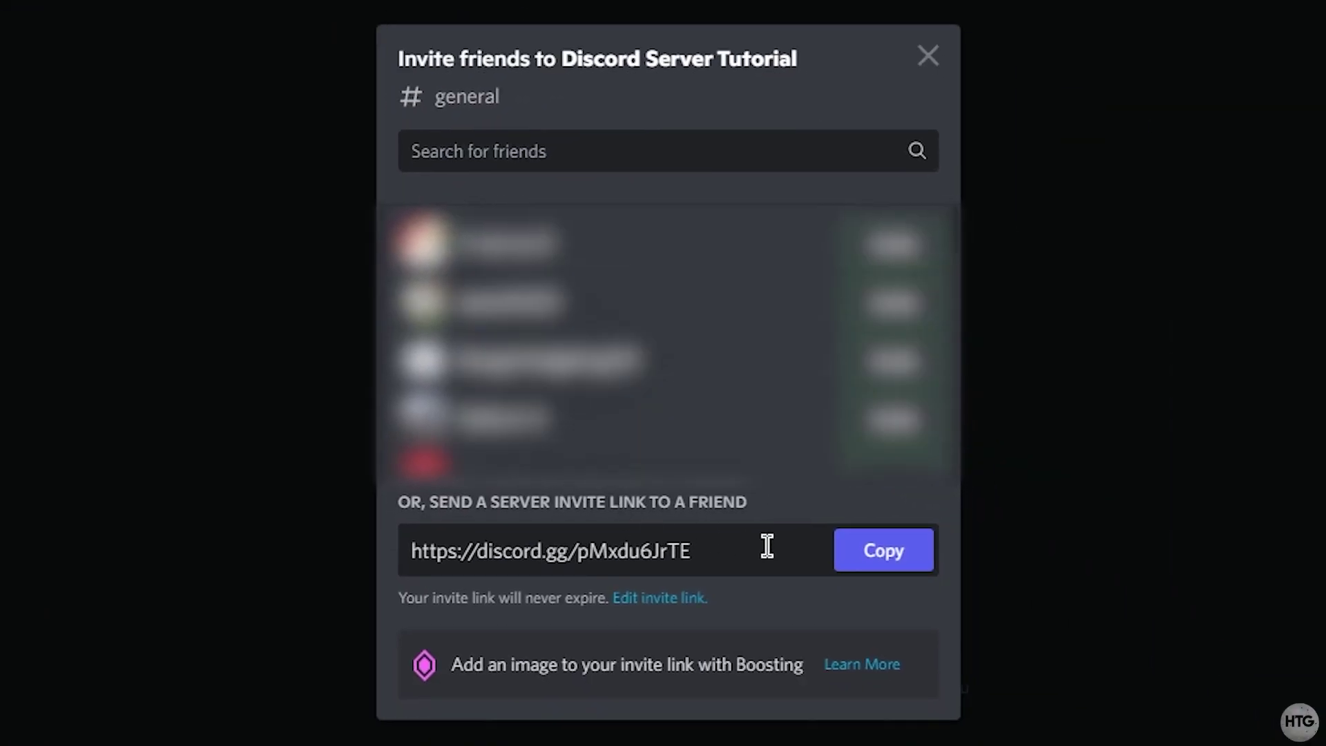
pyautogui.moveTo(764, 545); pyautogui.dragTo(384, 569)
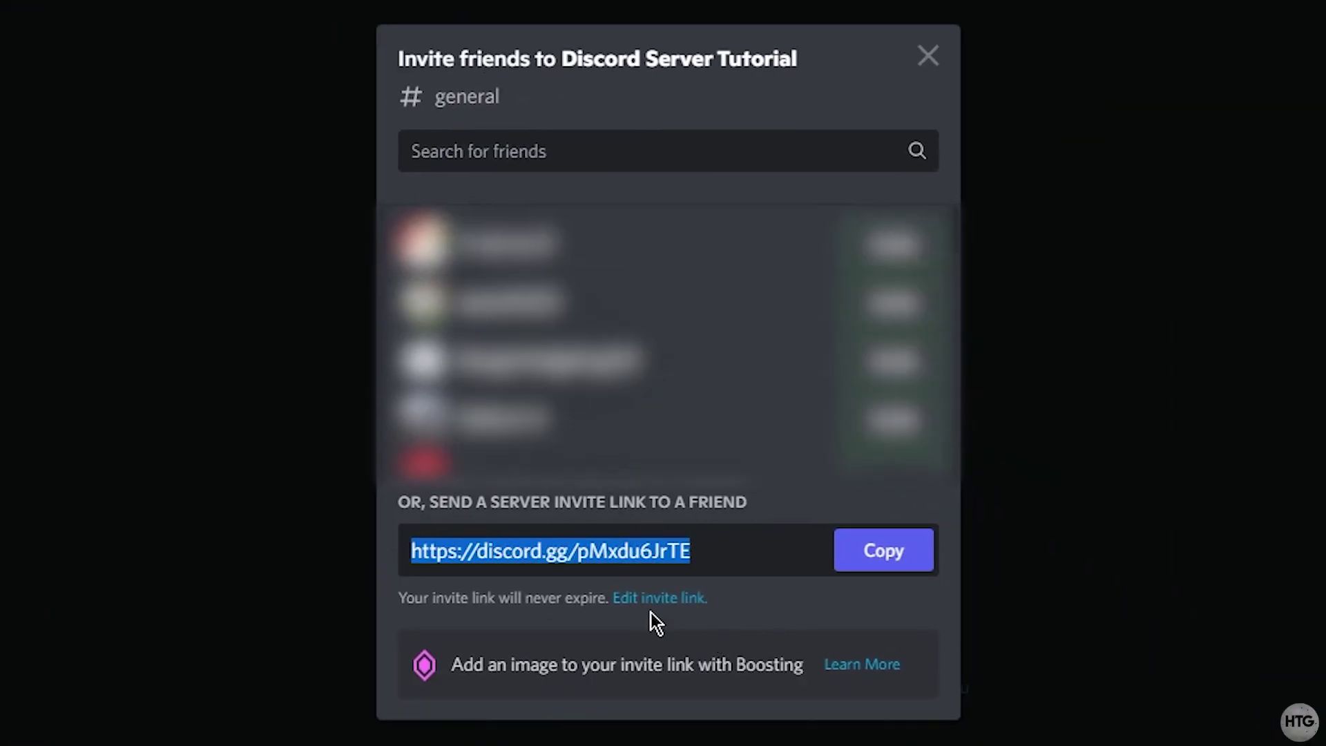
pyautogui.click(667, 601)
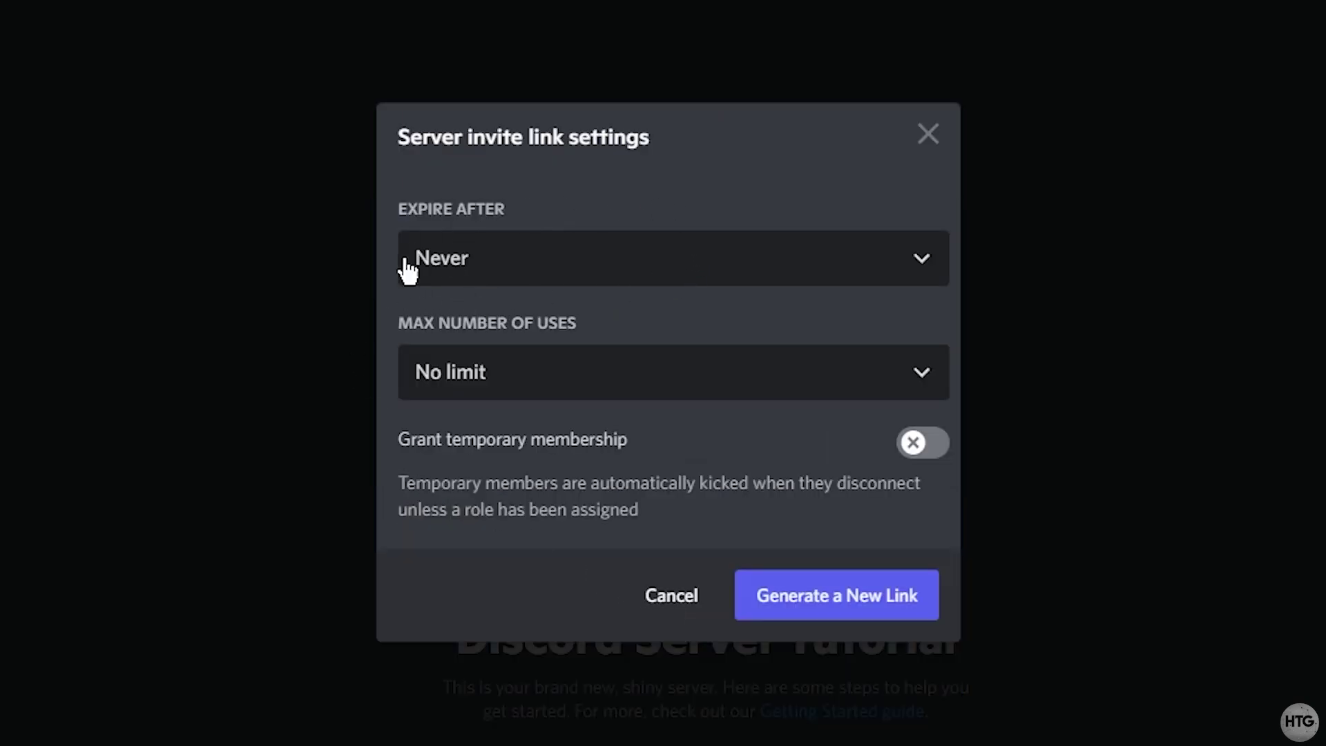
pyautogui.click(624, 271)
pyautogui.click(559, 634)
pyautogui.click(591, 391)
pyautogui.click(595, 306)
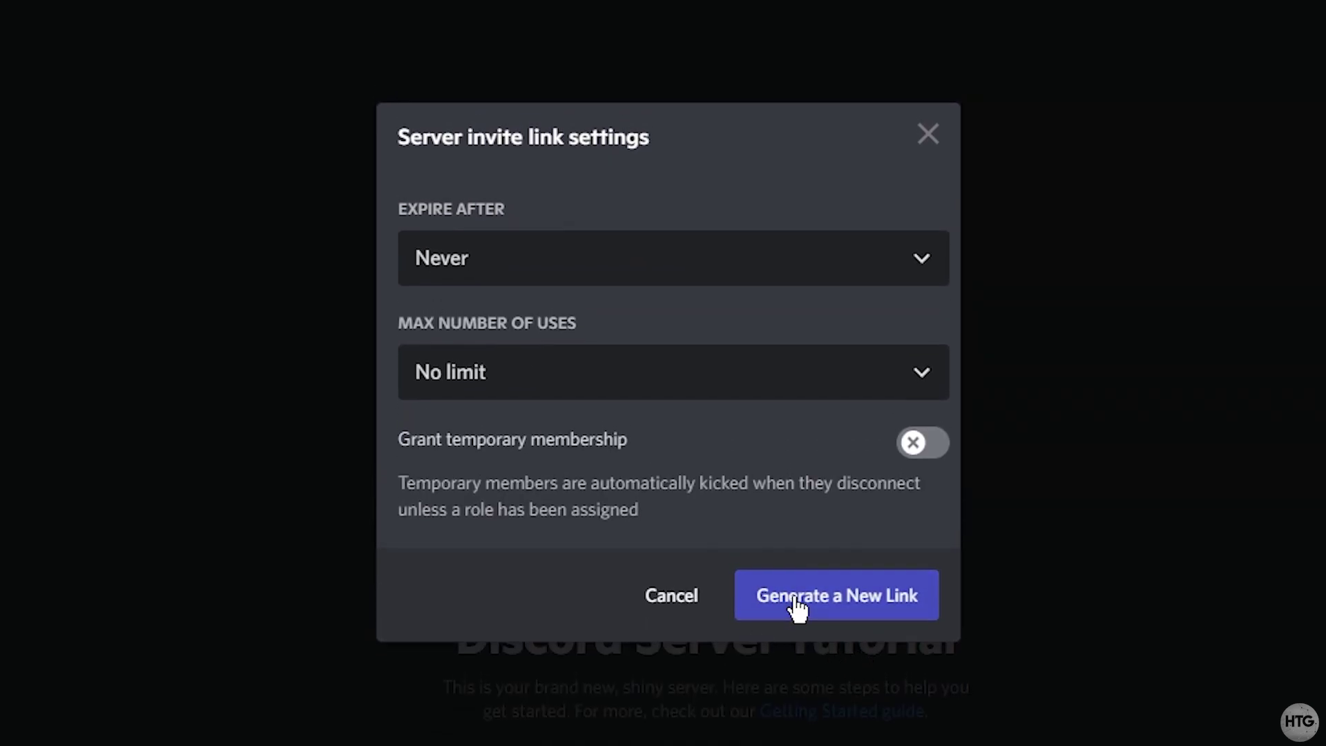
pyautogui.click(794, 598)
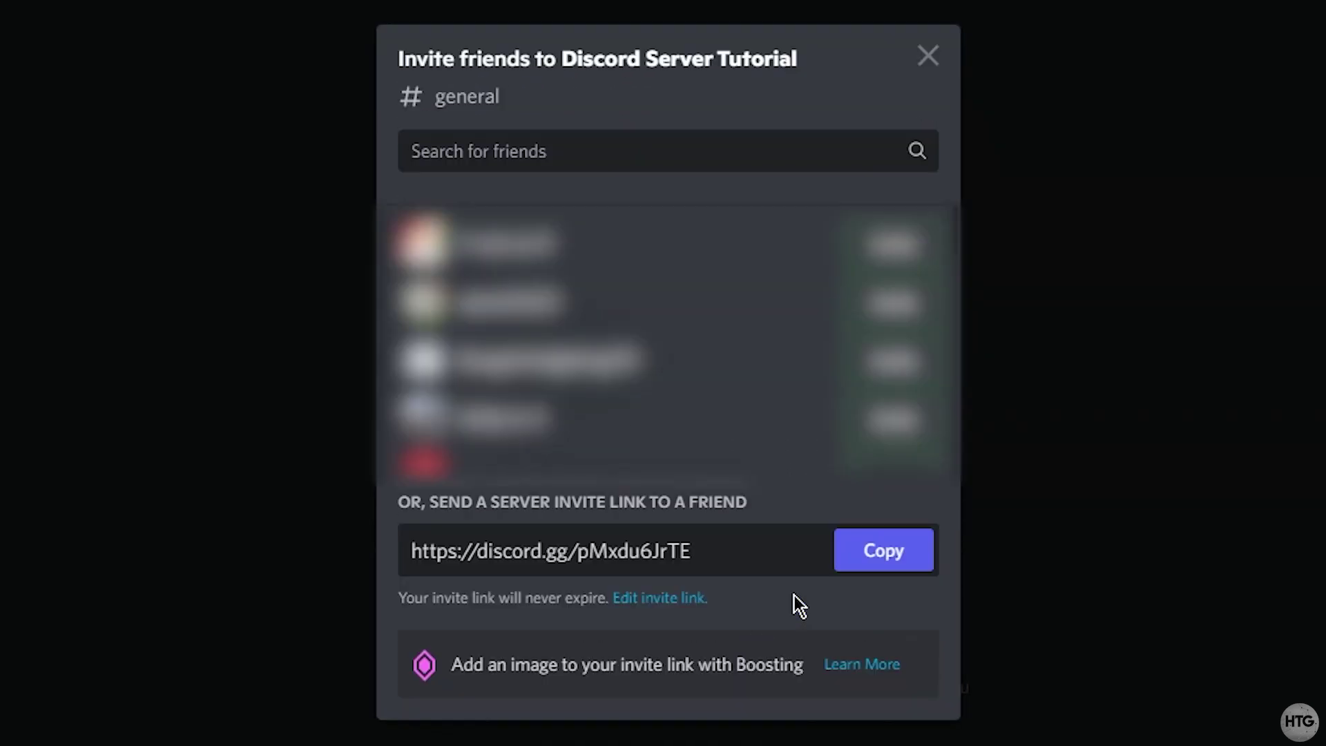
pyautogui.click(879, 568)
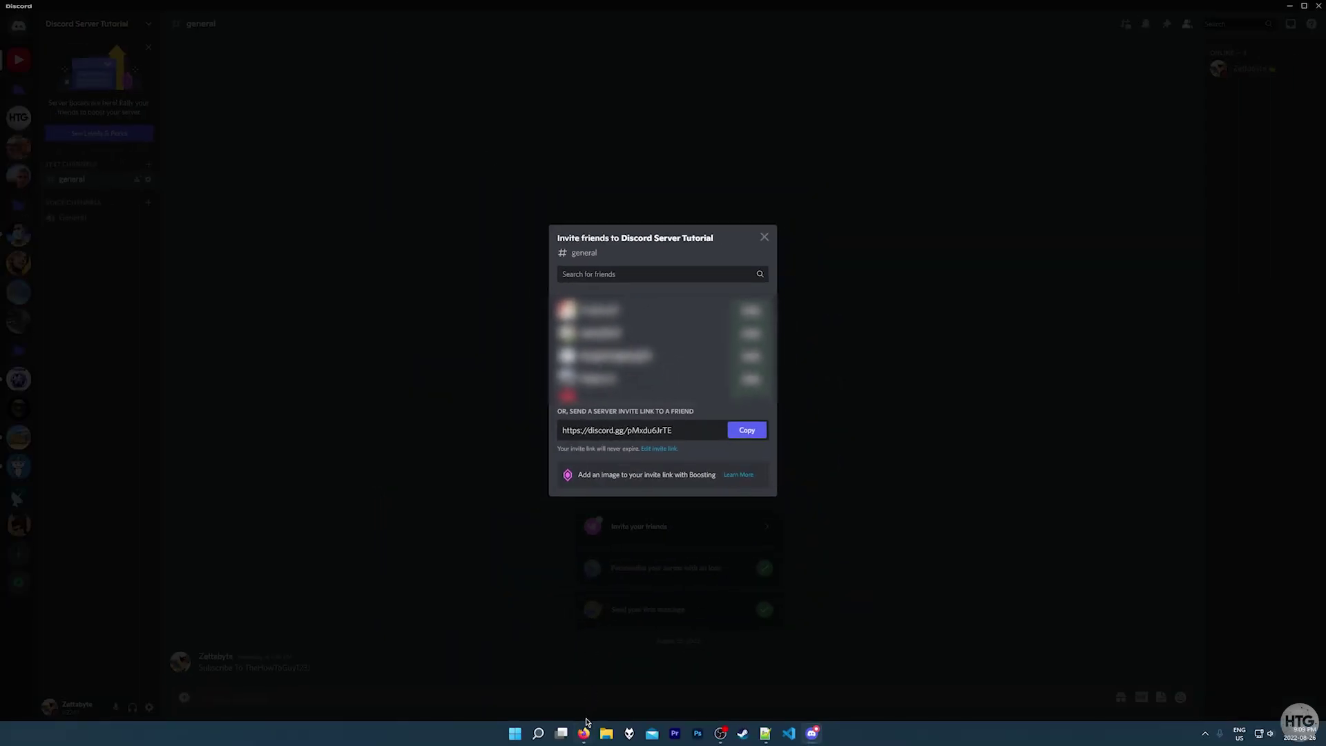
# Step: Enter THGDiscordLinkTut as the custom alias on the Discord.io dashboard
pyautogui.click(585, 731)
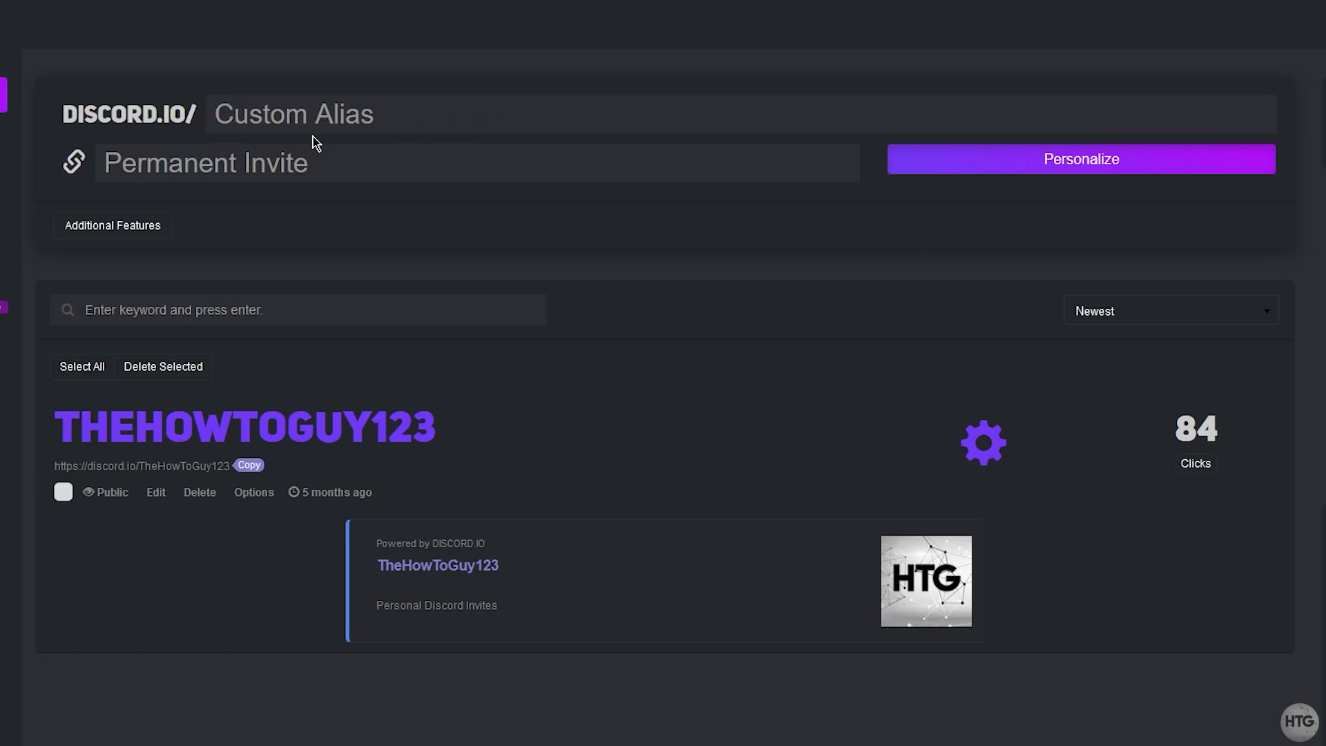
pyautogui.write('THG')
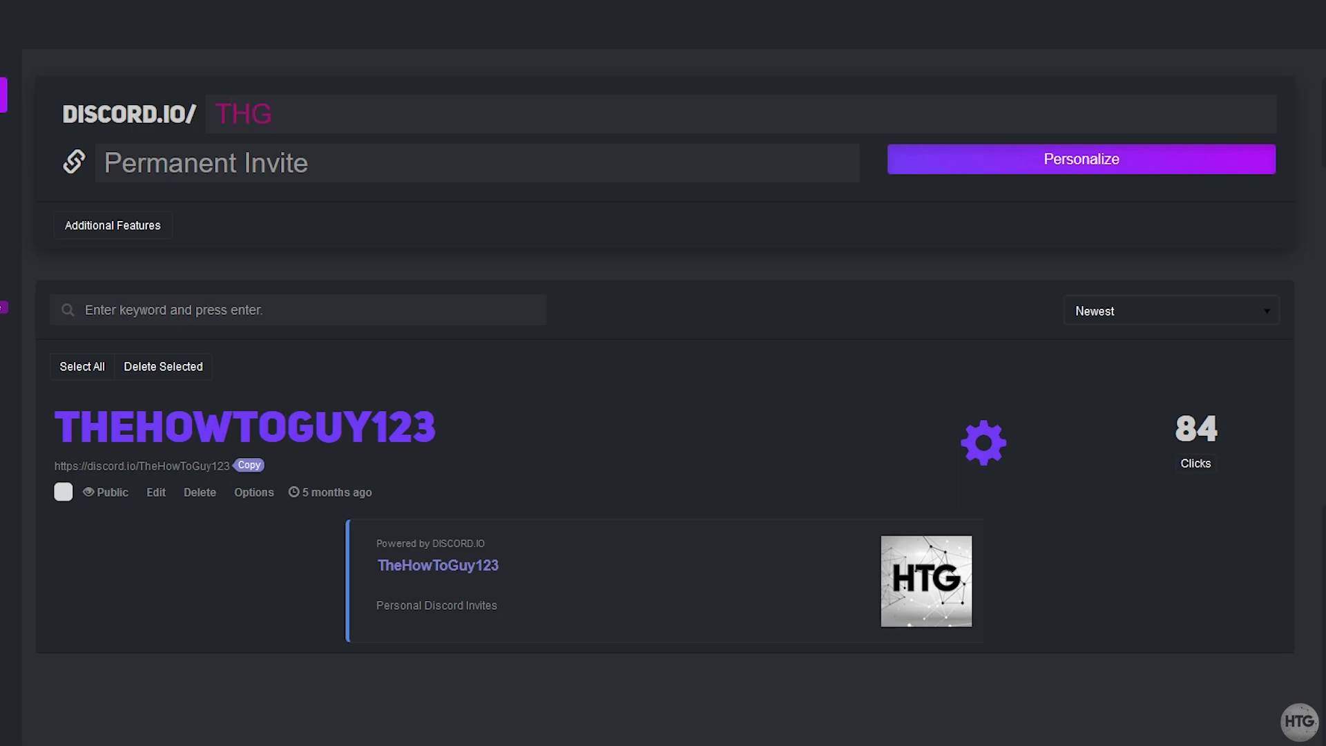
pyautogui.write('Dic')
pyautogui.press('BackSpace')
pyautogui.write('so')
pyautogui.write('ordLinkTut')
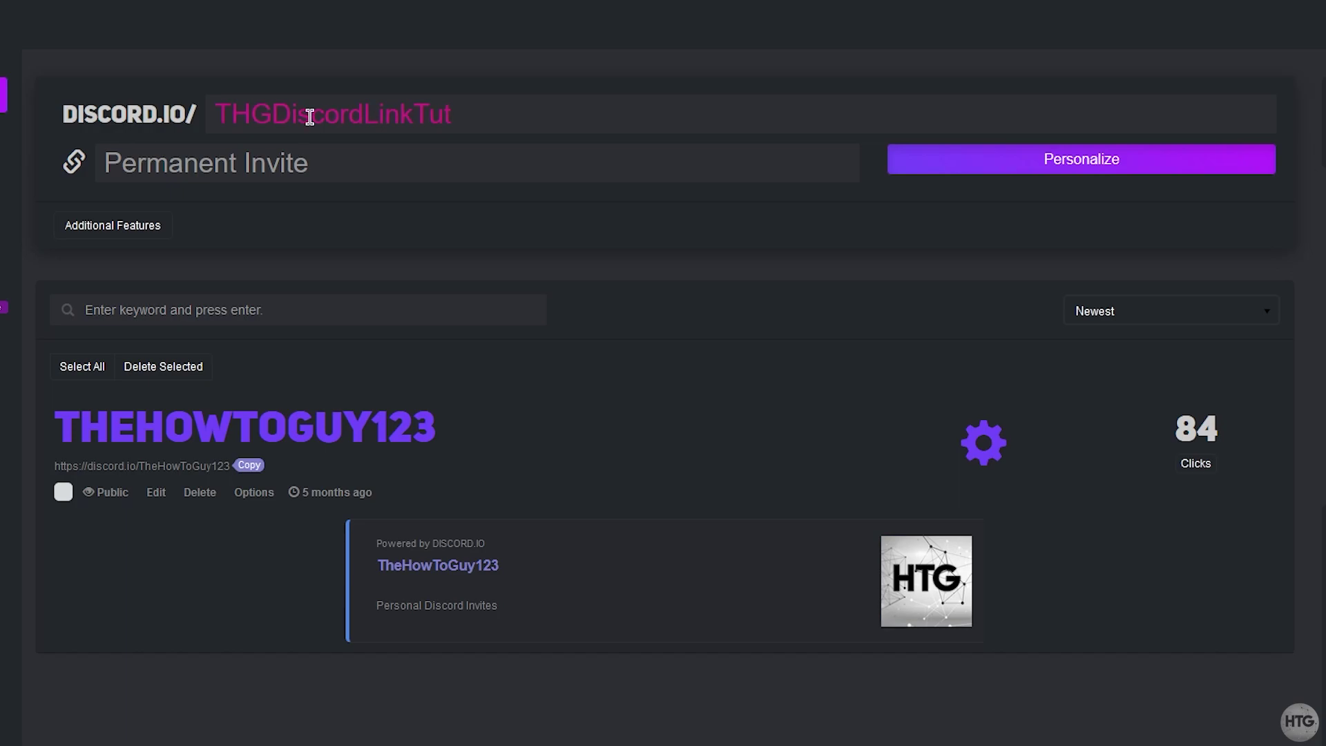
# Step: Paste the Discord invite as the permanent invite, personalize it, and copy the discord.io link
pyautogui.click(164, 176)
pyautogui.rightClick(188, 172)
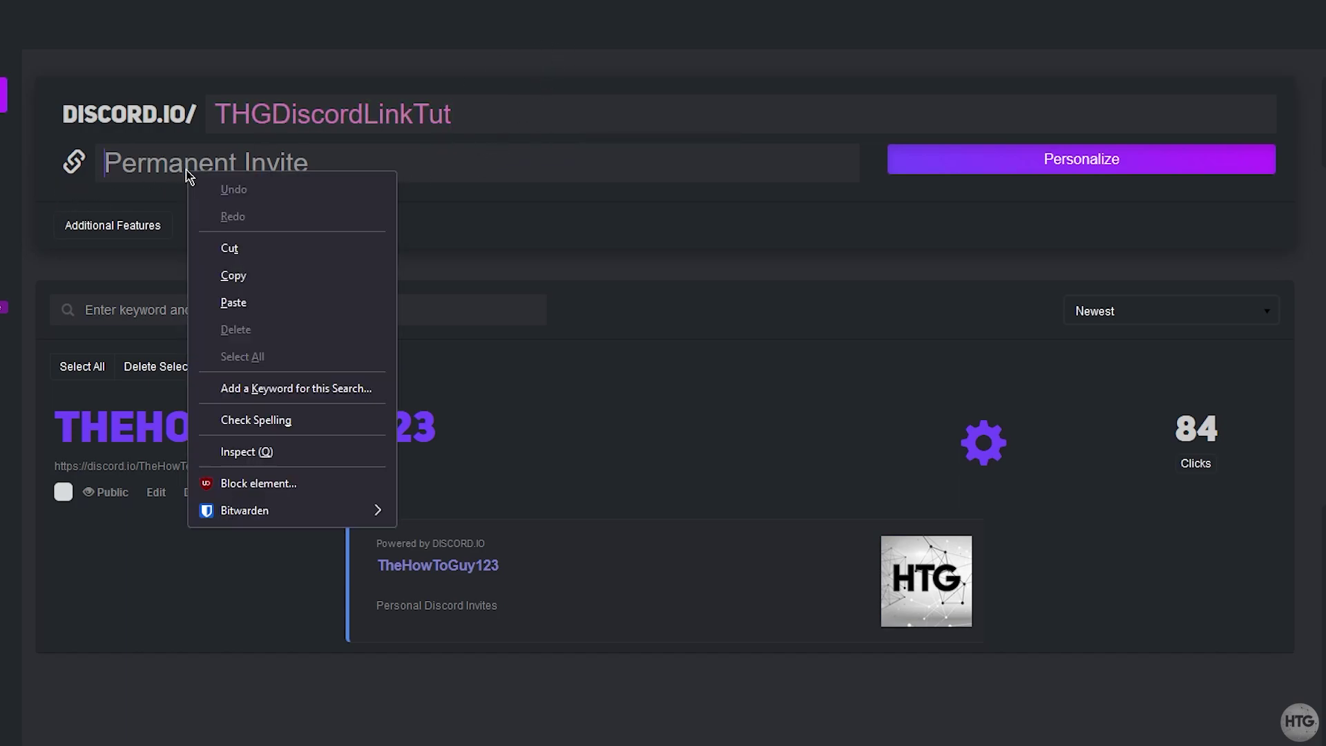
pyautogui.click(217, 301)
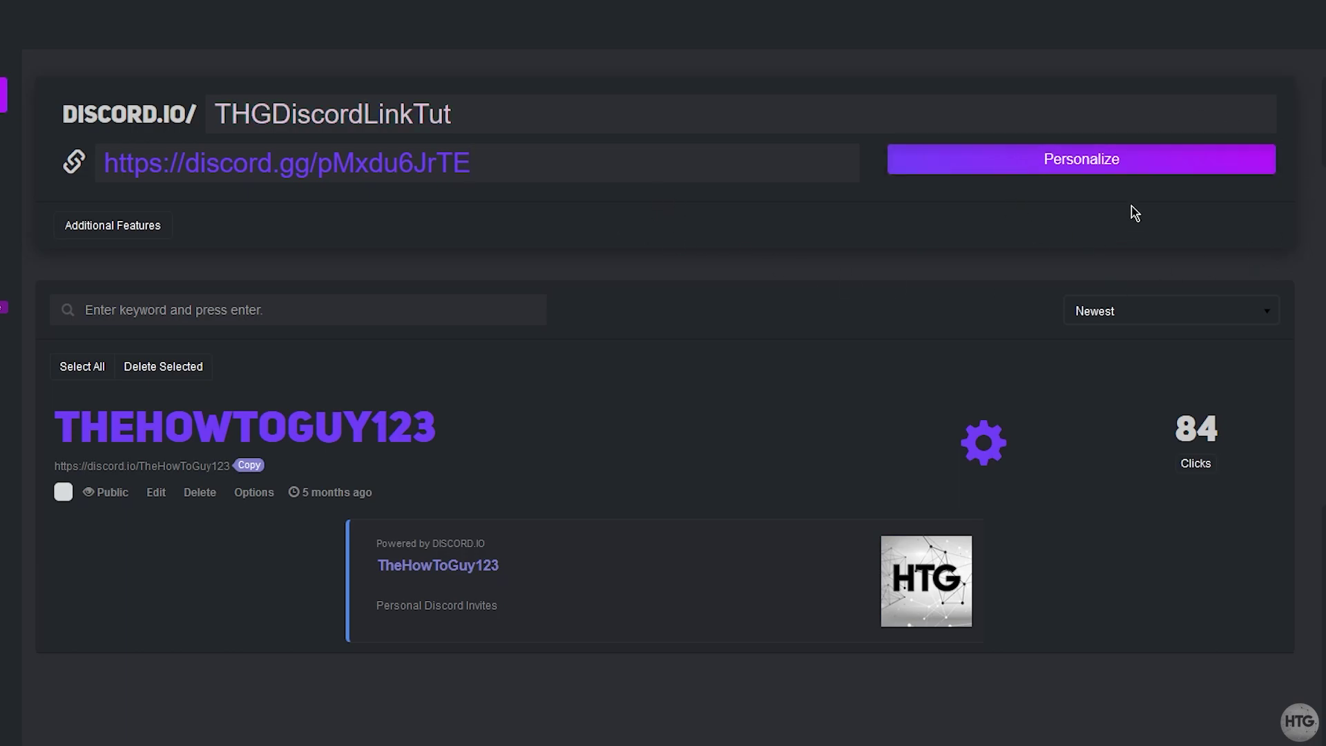
pyautogui.click(1091, 165)
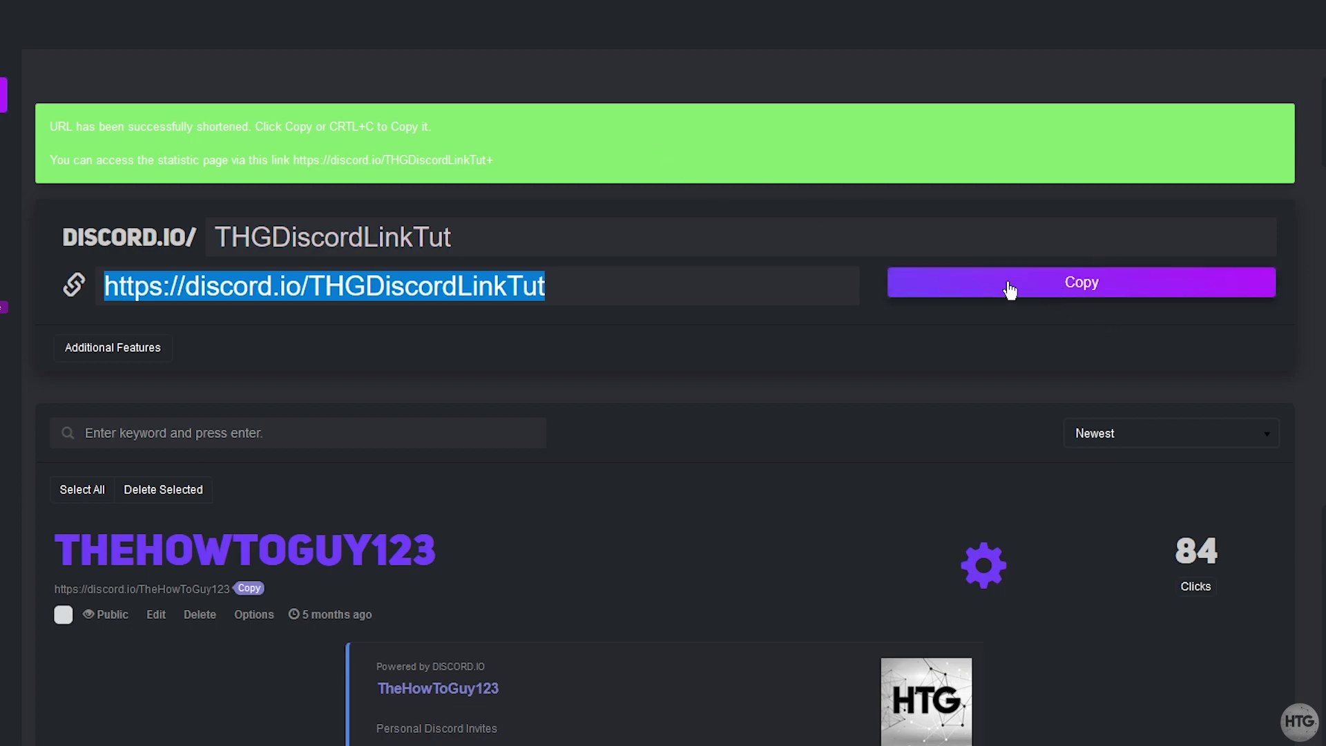
pyautogui.click(1099, 287)
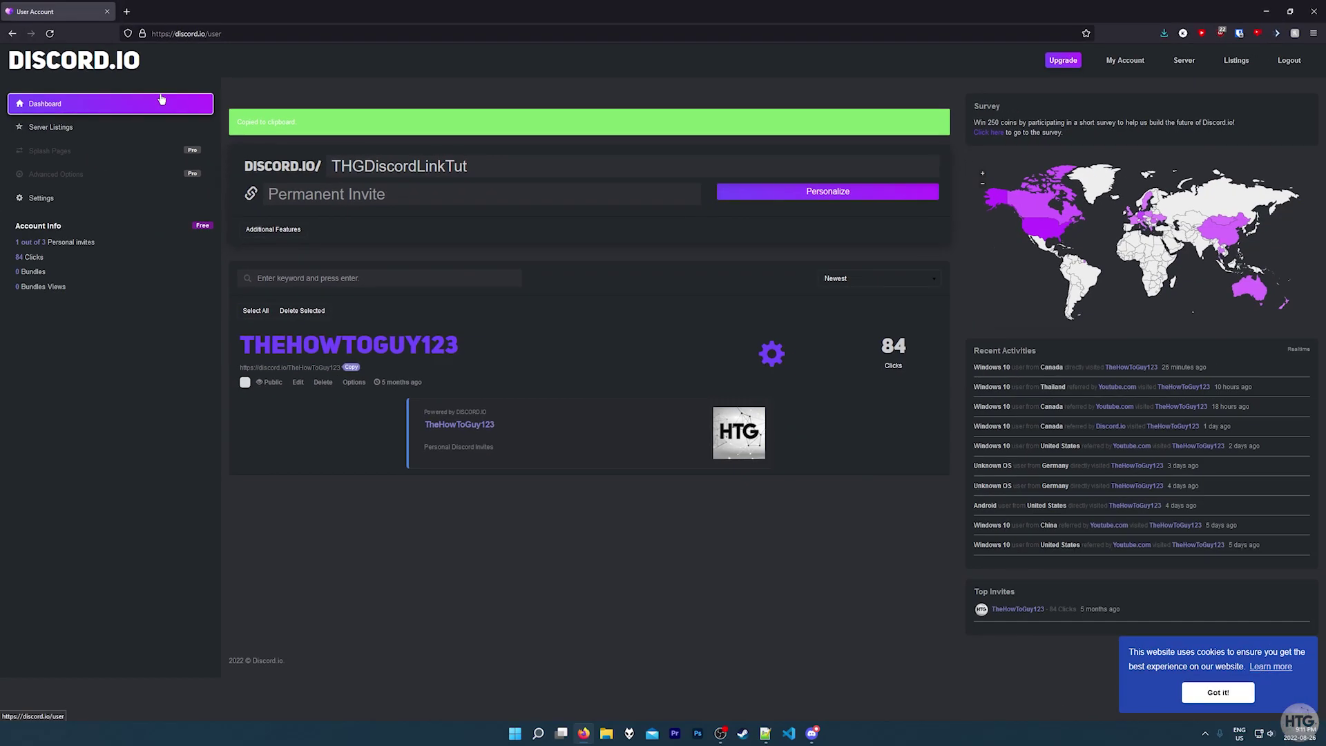
# Step: Visit the copied discord.io/THGDiscordLinkTut link in a new Firefox tab
pyautogui.click(126, 11)
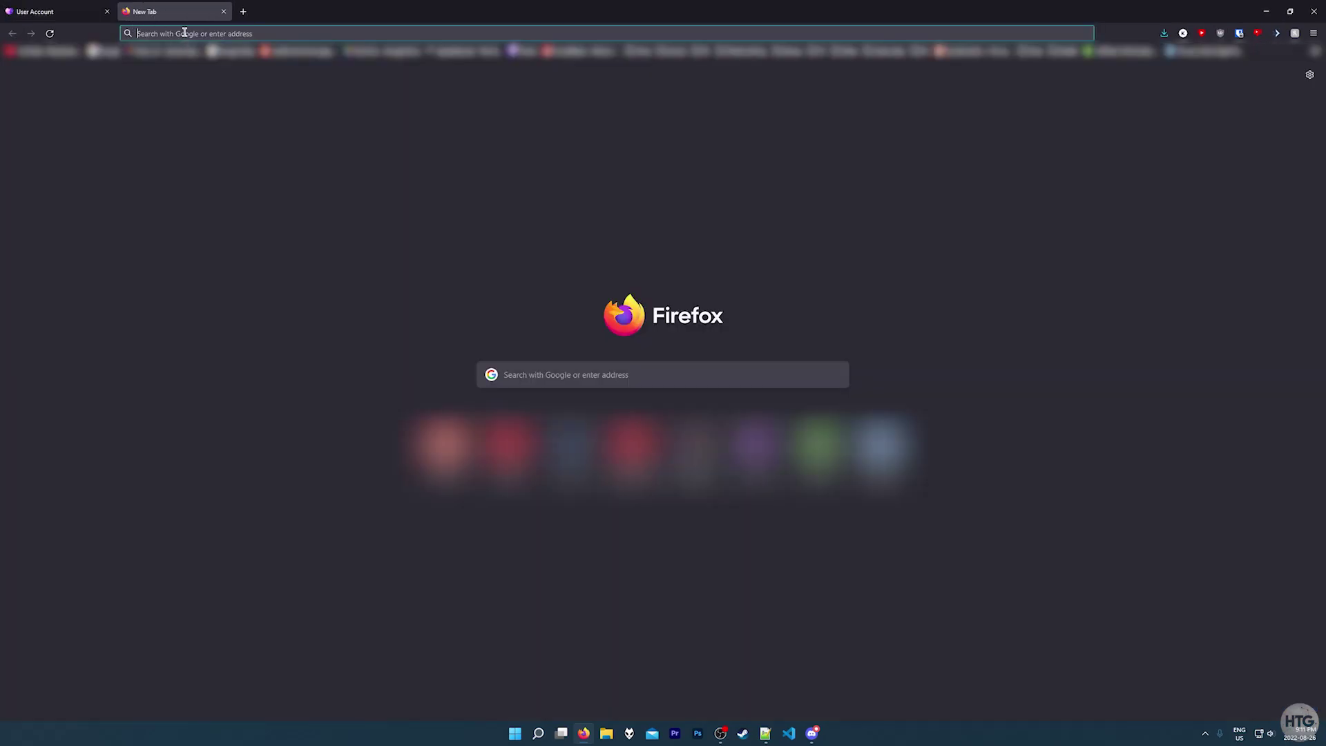
pyautogui.hotkey('ctrl', 'v')
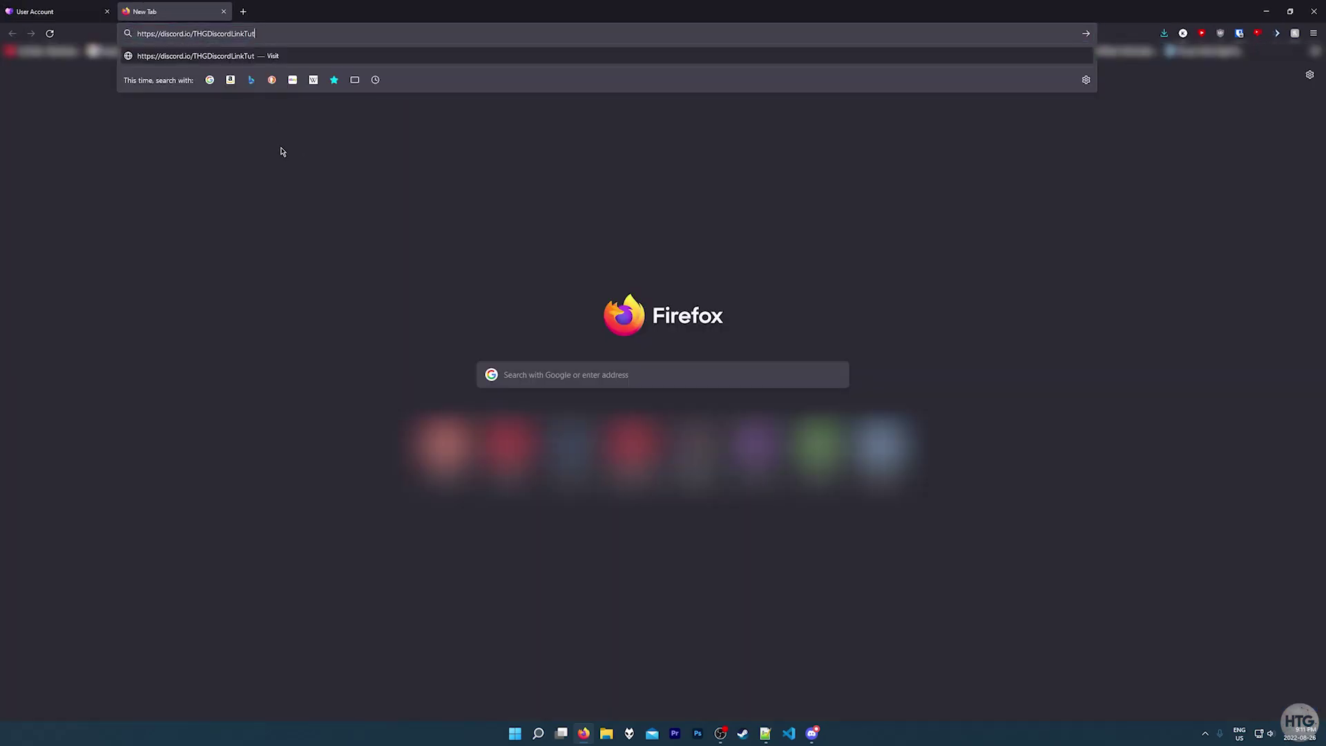
pyautogui.press('Return')
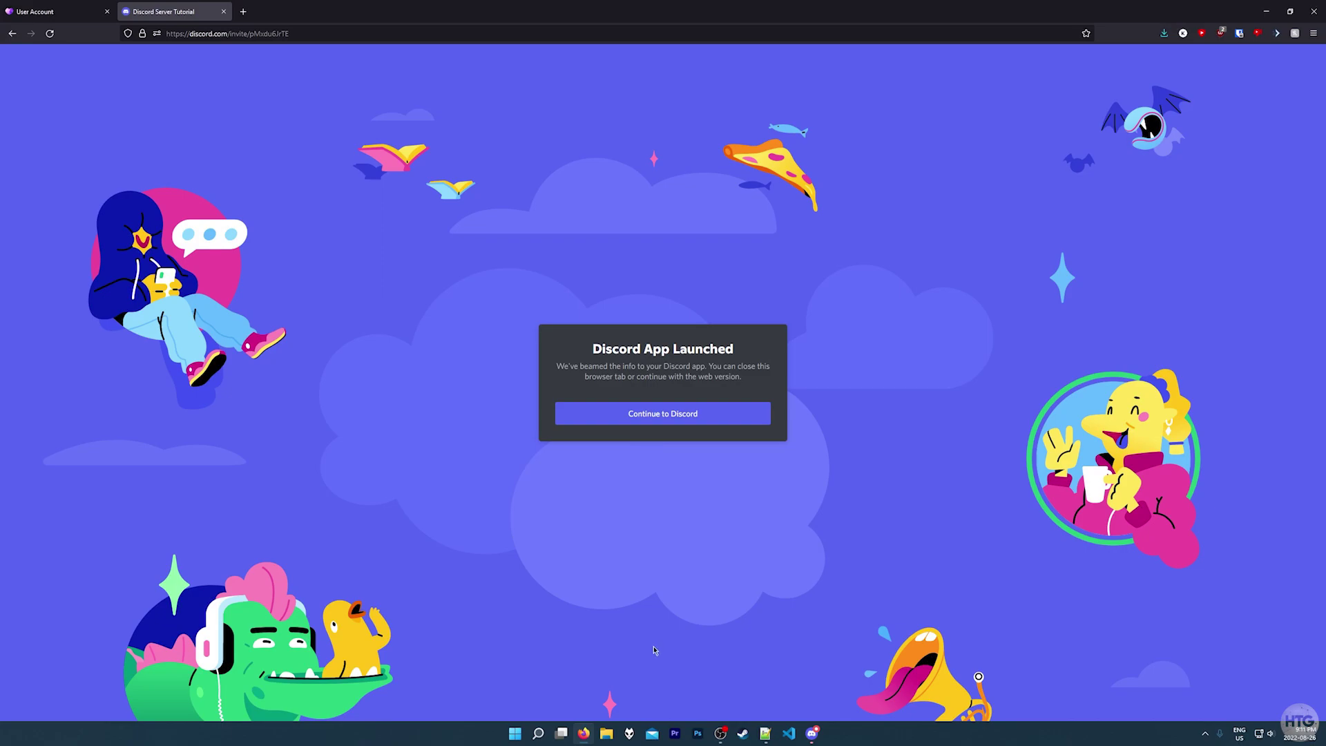
# Step: Continue to Discord from the invite page, then return to the Discord.io dashboard tab
pyautogui.click(699, 417)
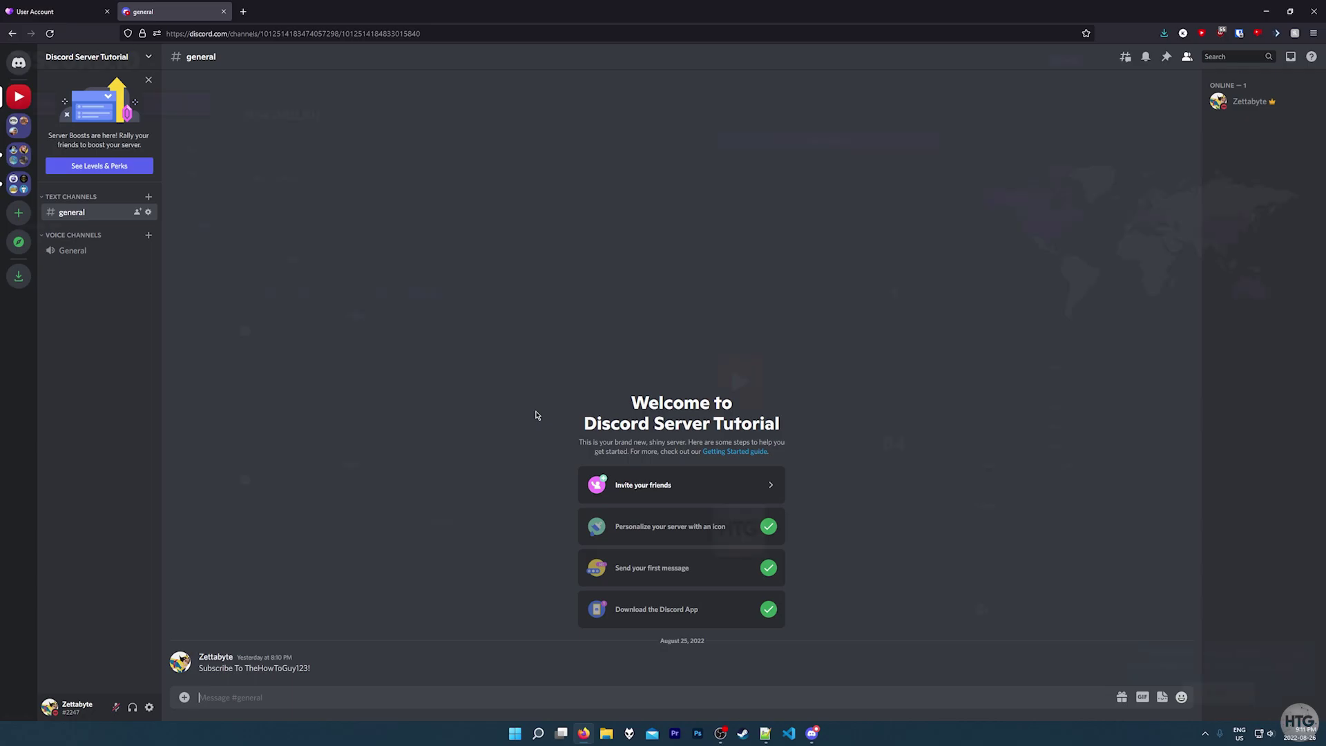
pyautogui.hotkey('ctrl', 'Tab')
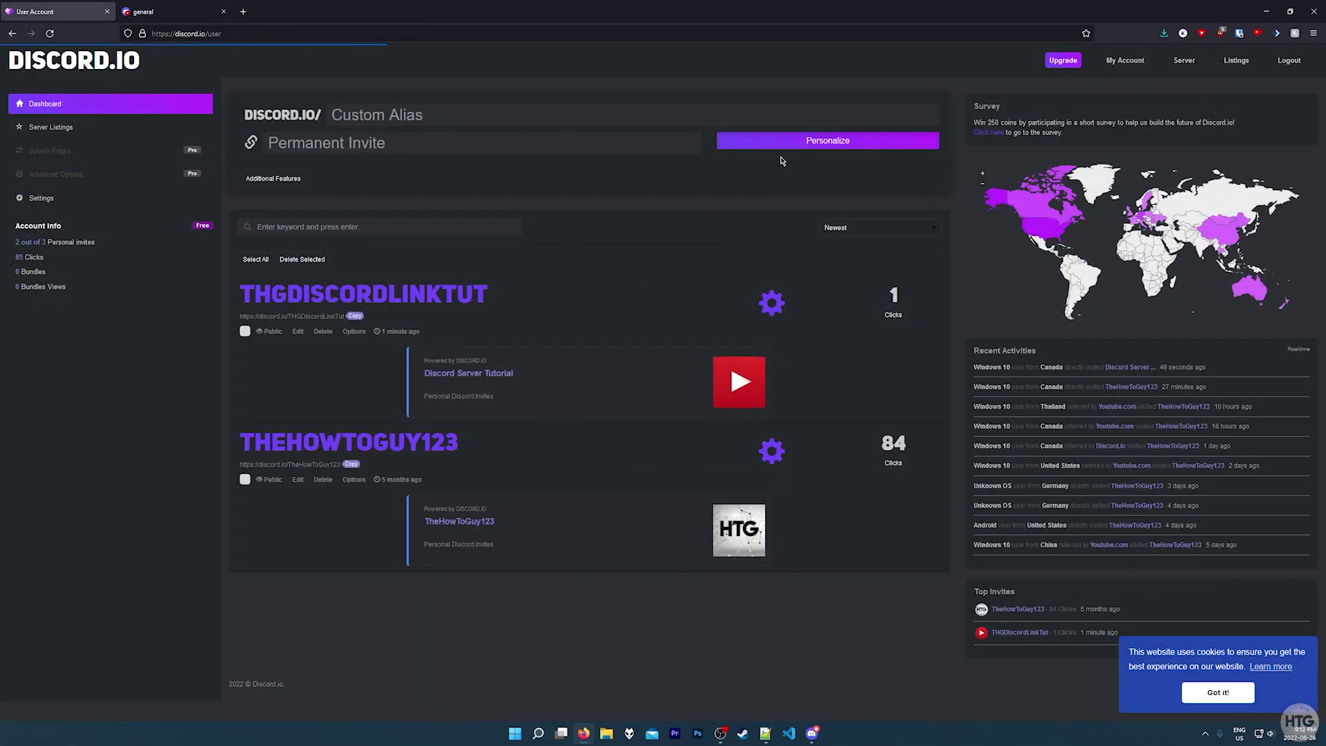